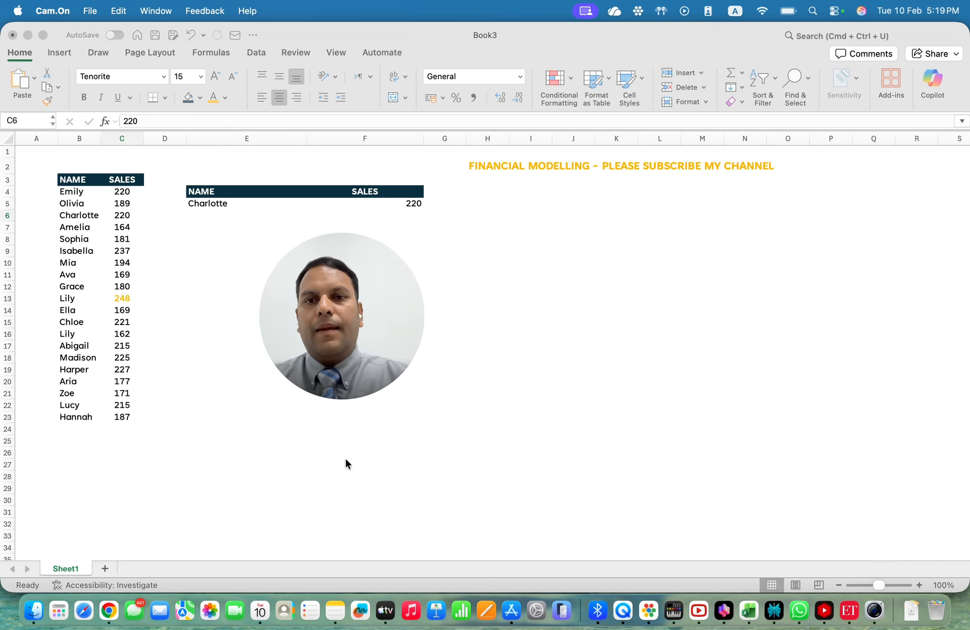
right_click(346, 459)
left_click(235, 365)
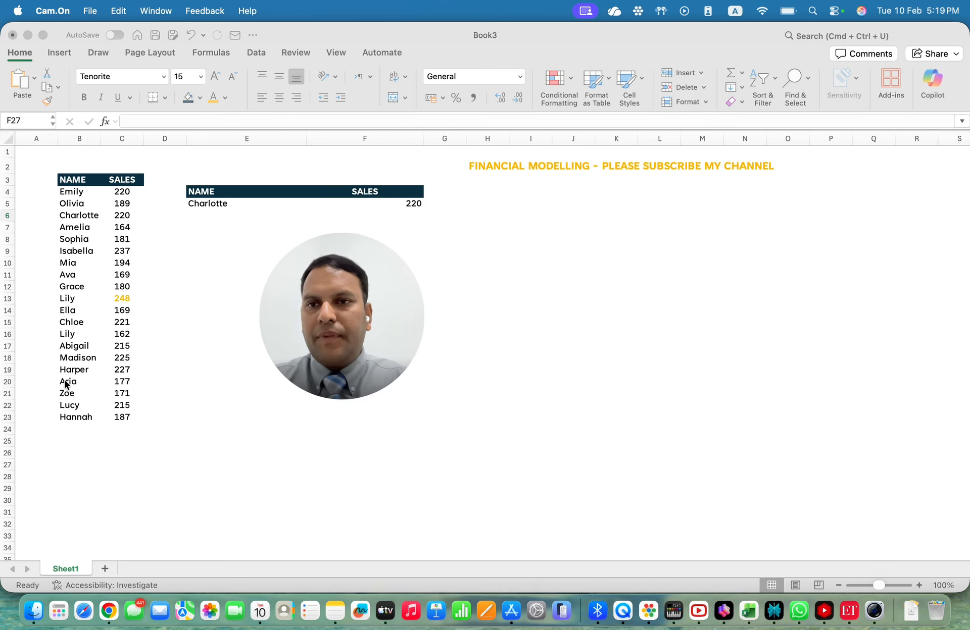
left_click(309, 425)
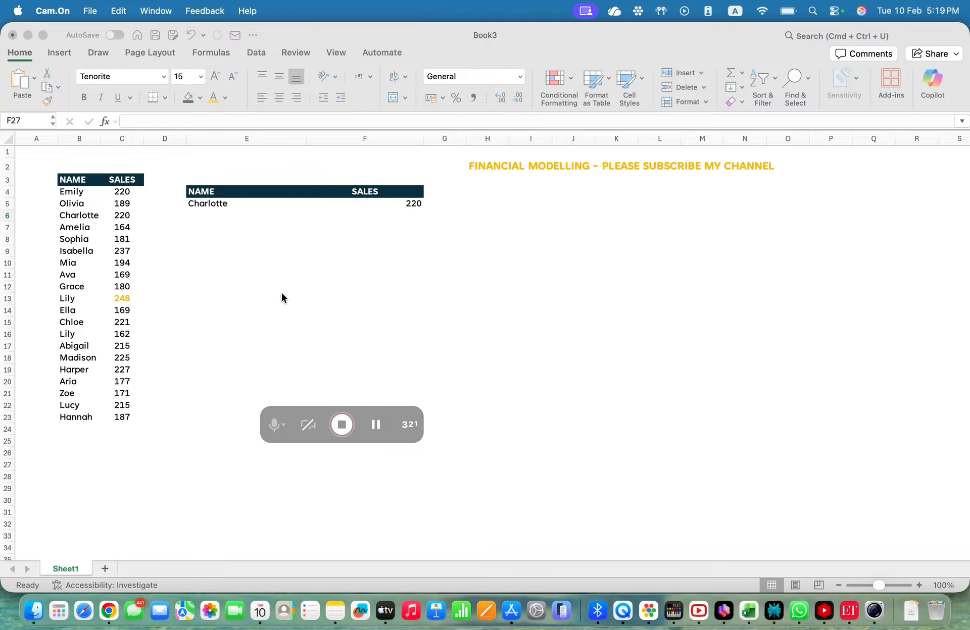
left_click_drag(305, 414, 671, 484)
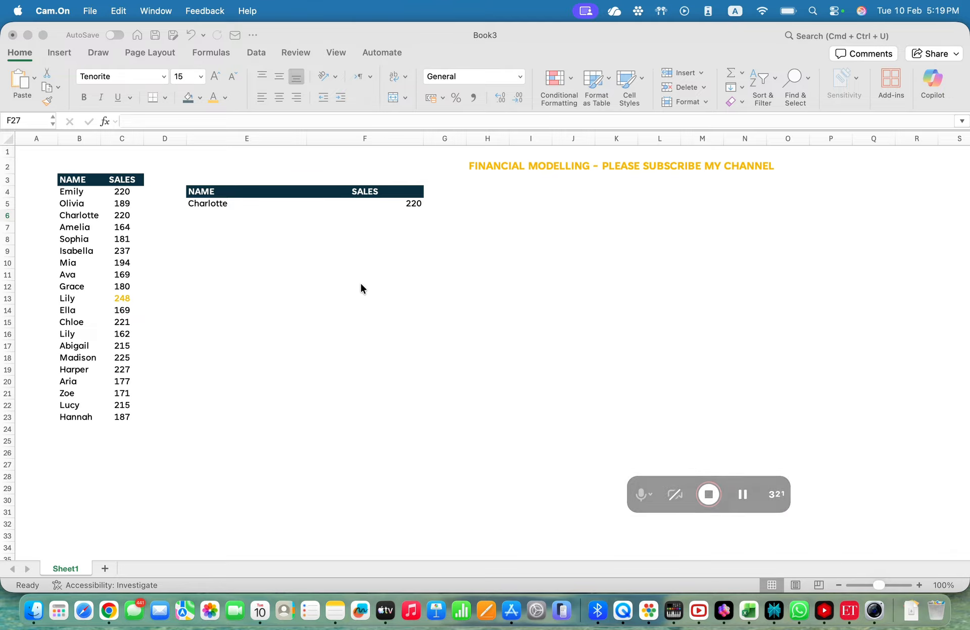
- Look over the source table in B3:C23 and the lookup block in E4:F5
left_click(195, 228)
left_click(79, 181)
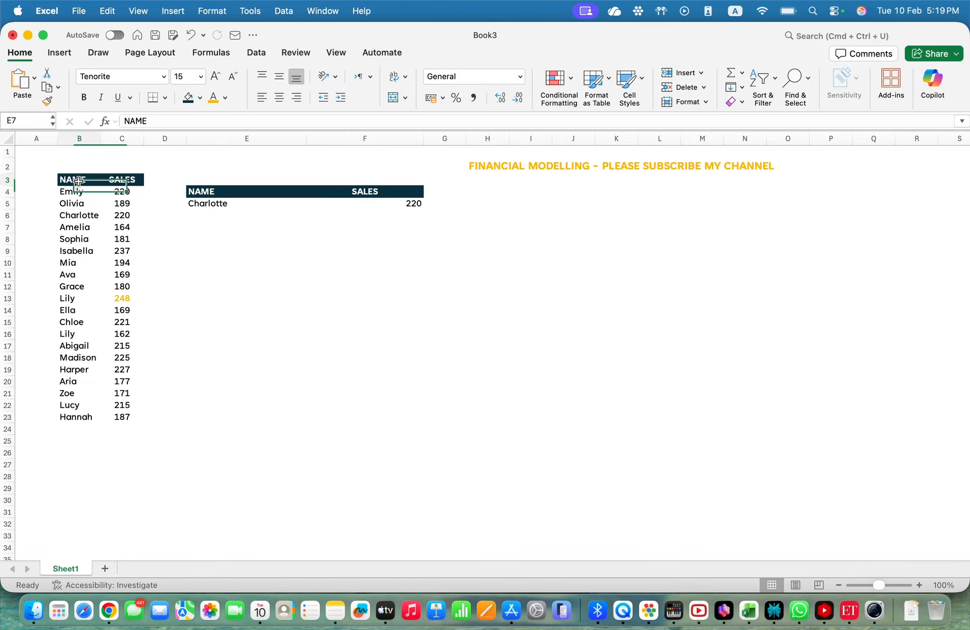
left_click_drag(79, 181, 130, 416)
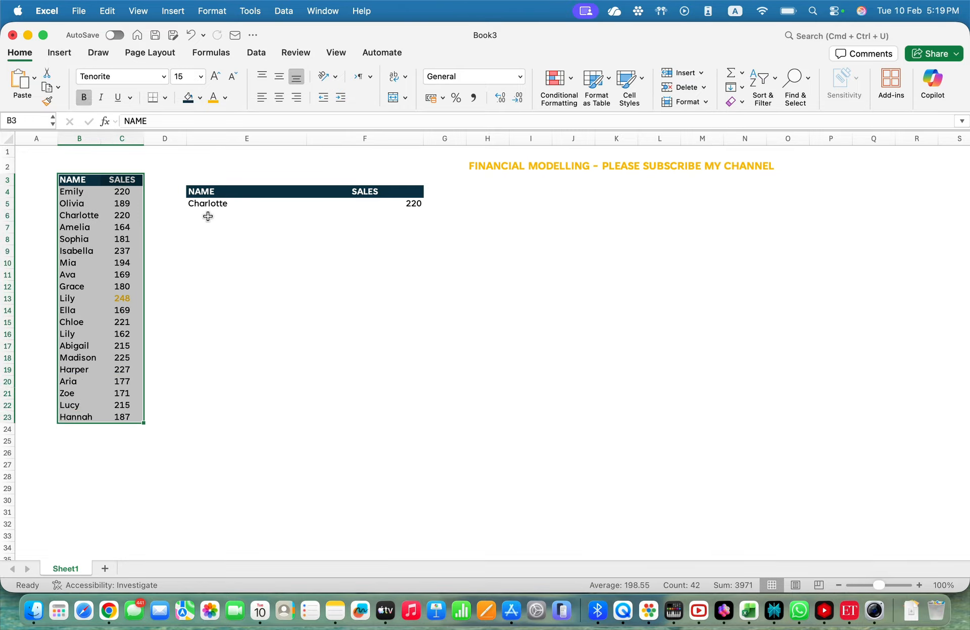
left_click_drag(209, 191, 371, 203)
left_click(369, 275)
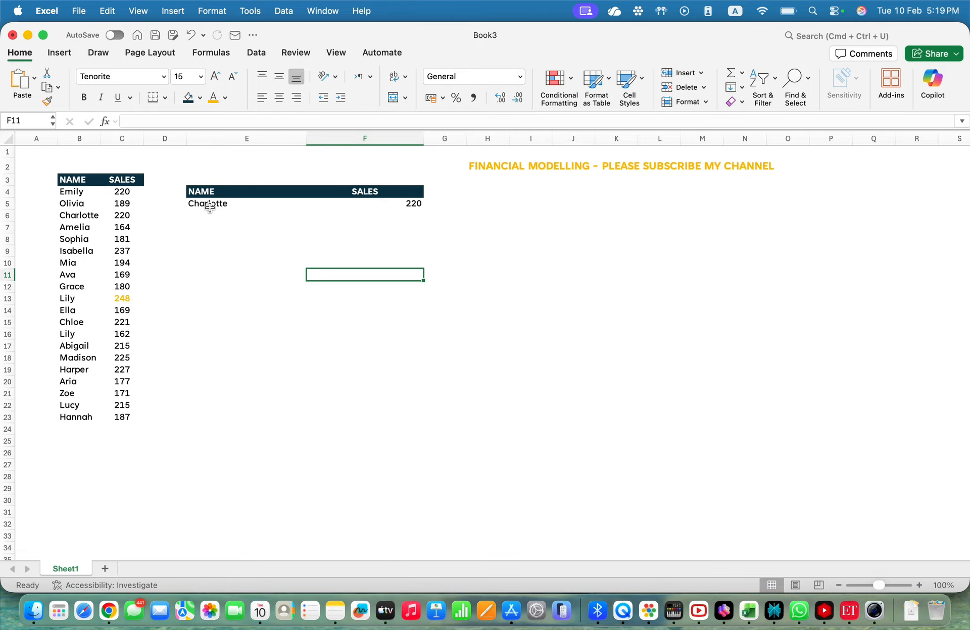
key("Up")
key("Up")
key("Up")
key("Up")
key("Up")
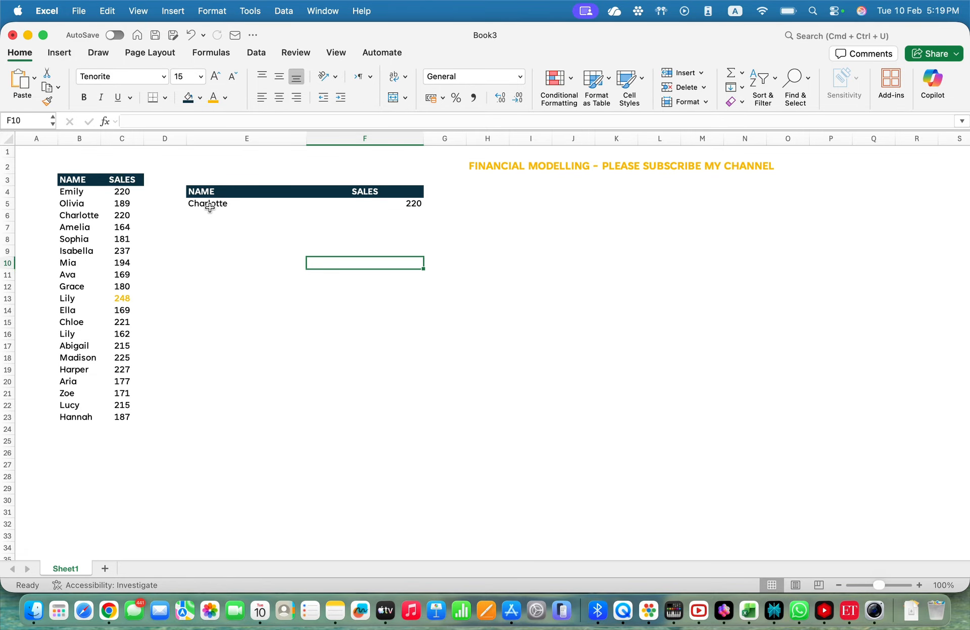
key("Left")
key("Up")
key("ctrl+Down")
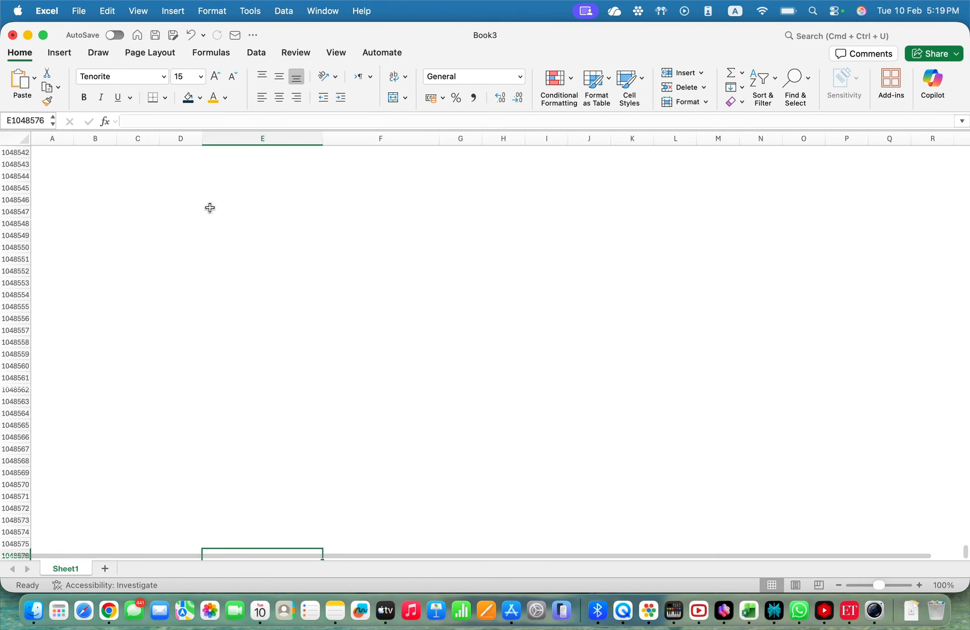
key("Page_Up")
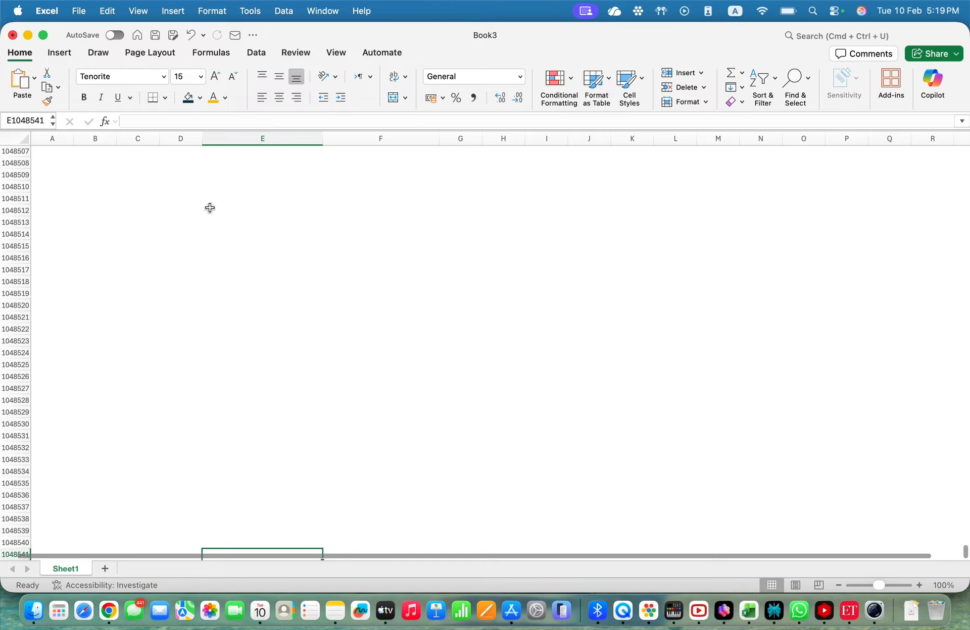
key("ctrl+Up")
key("ctrl+Up")
key("ctrl+Down")
key("ctrl+Up")
key("ctrl+Up")
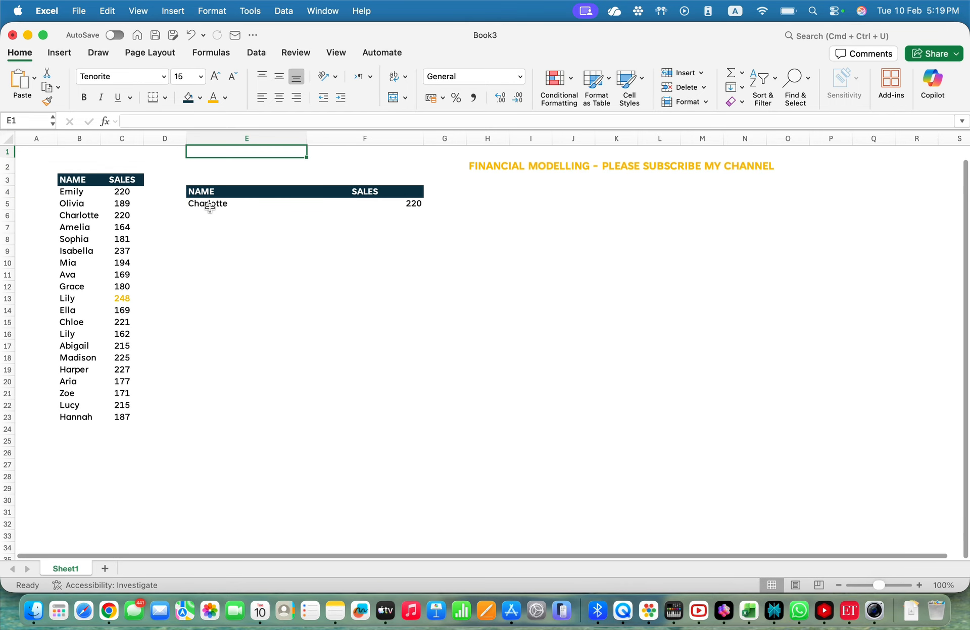
- Try the names from B5 and B9 in the E5 name list, ending with the name from B12
left_click(209, 207)
left_click(311, 204)
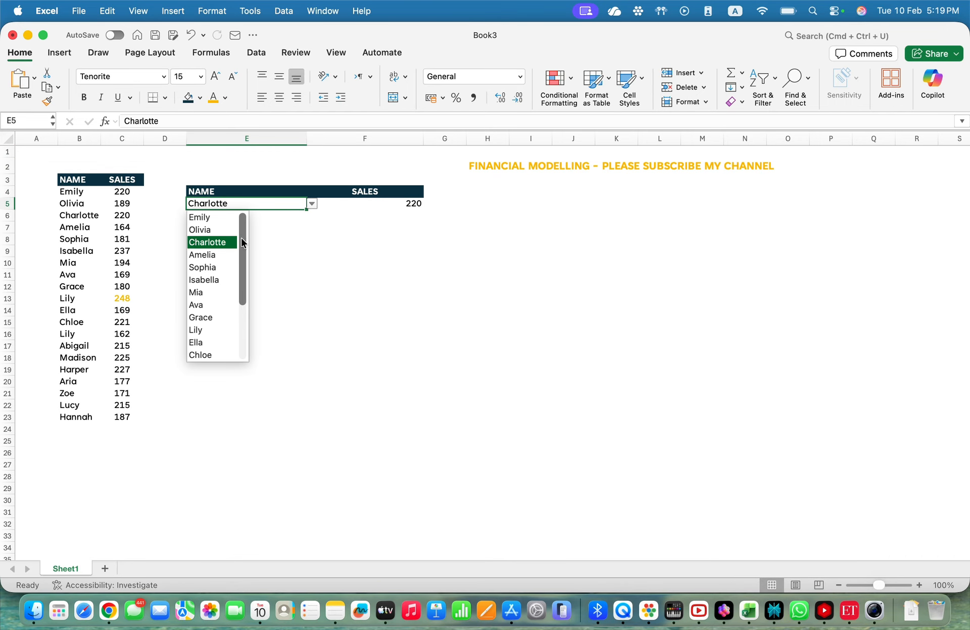
left_click(213, 228)
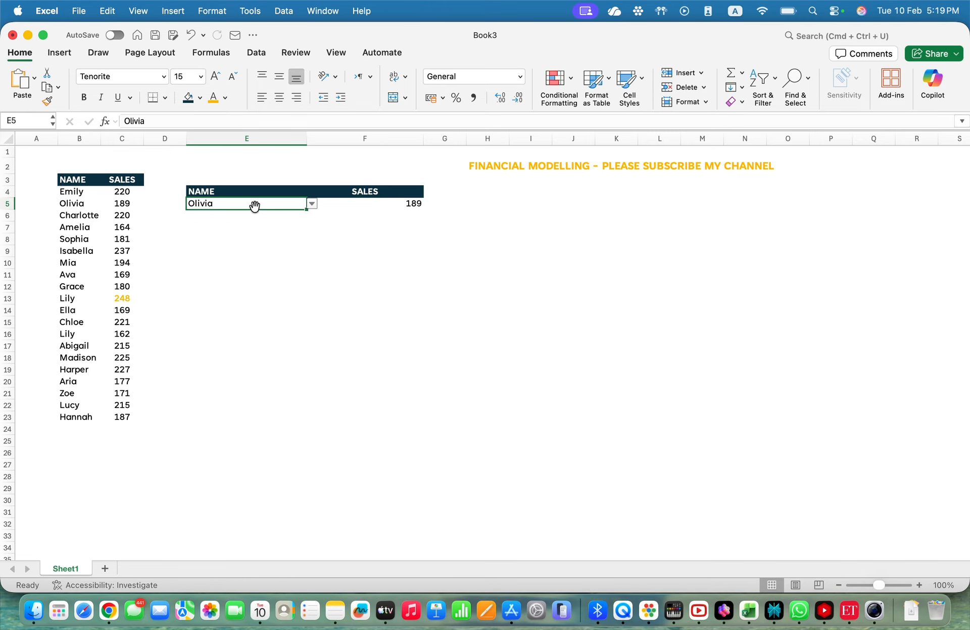
left_click(313, 203)
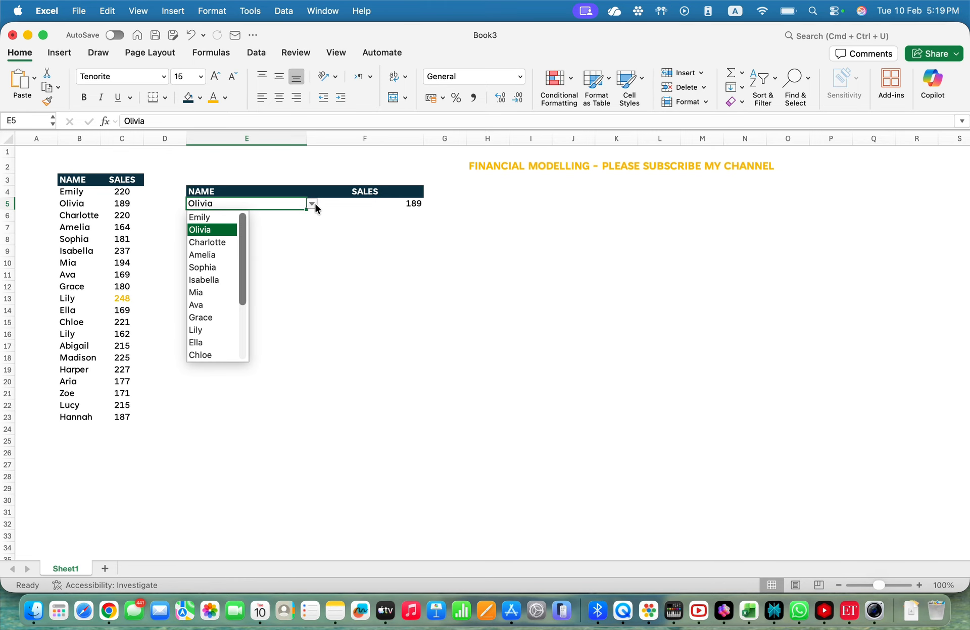
left_click(220, 275)
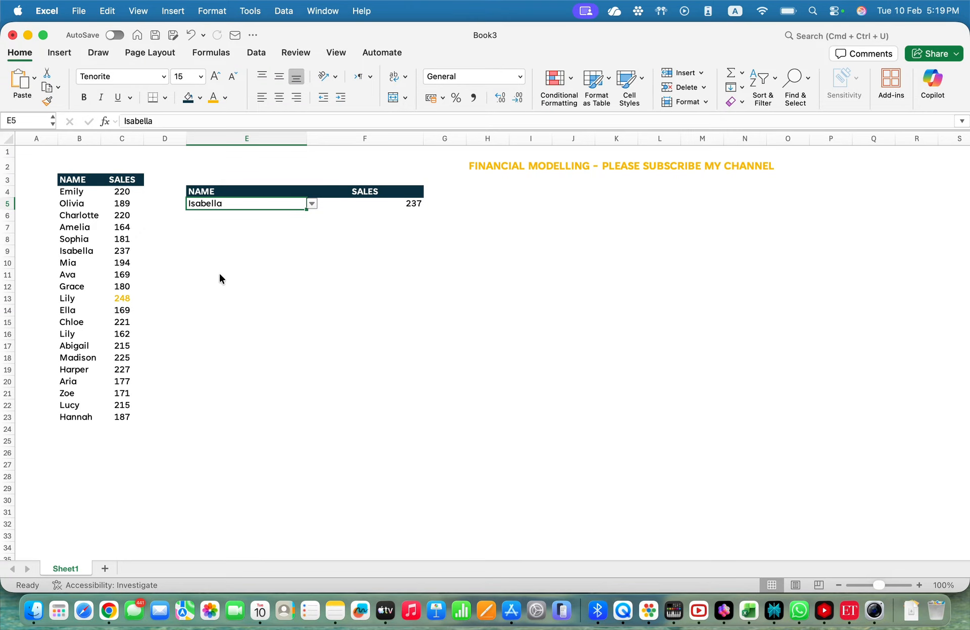
left_click(312, 204)
left_click(218, 318)
key("Tab")
key("shift+Tab")
- Copy the name in B12 over the names in B5:B6 to create duplicate entries
key("Left")
key("Left")
key("Left")
key("Down")
key("Down")
key("Down")
key("Down")
key("Down")
key("Down")
key("Down")
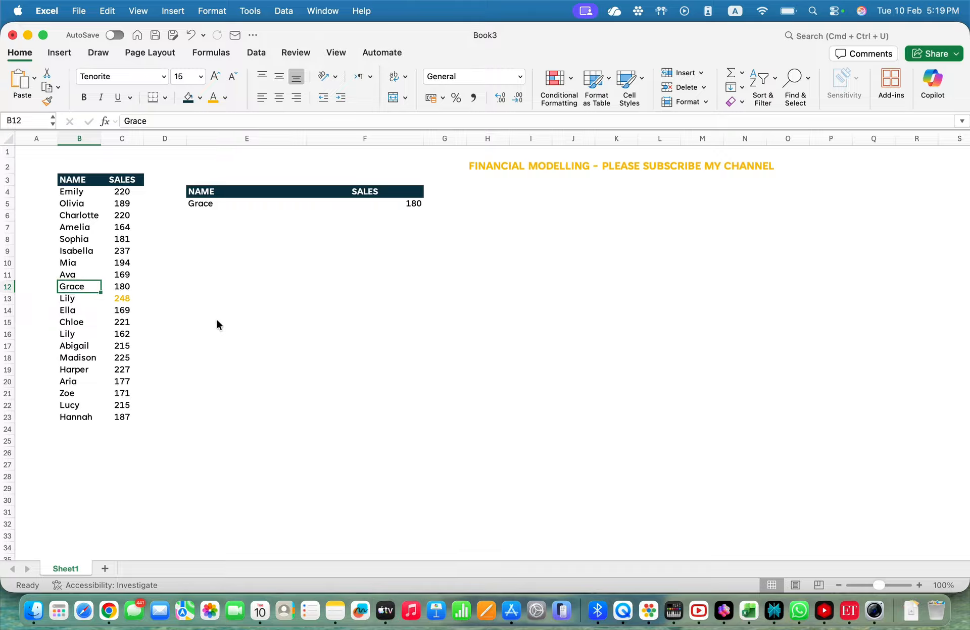
key("super+c")
key("Up")
key("Up")
key("Up")
key("Up")
key("Up")
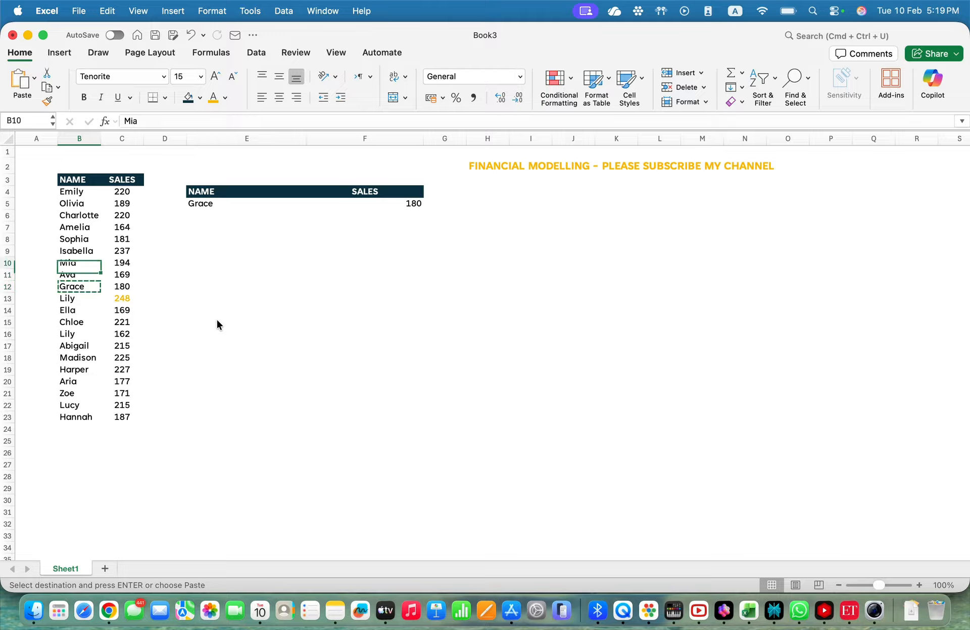
key("Up")
key("Up")
key("shift+Down")
key("Return")
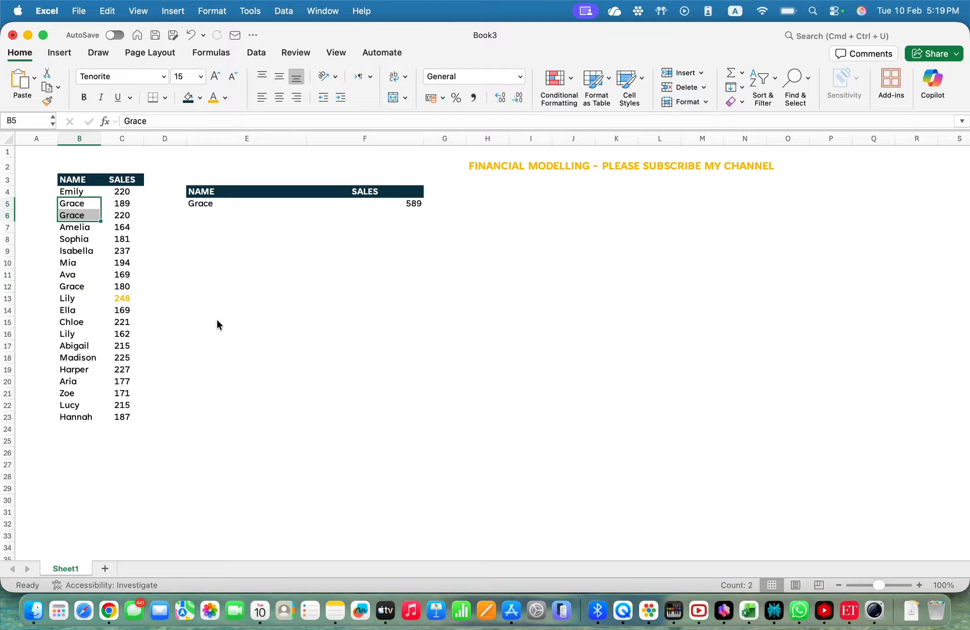
- Compare the sales total in F5 with the duplicated name entries and their sales in B5:C6
key("Right")
key("Right")
key("Right")
key("Right")
key("Left")
key("Left")
key("Left")
key("Left")
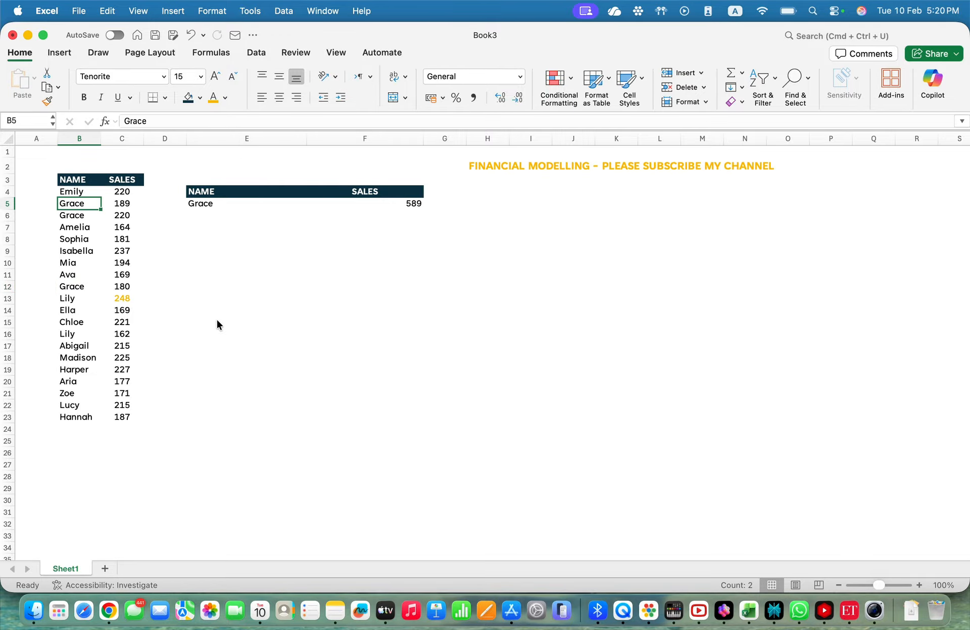
key("shift+Down")
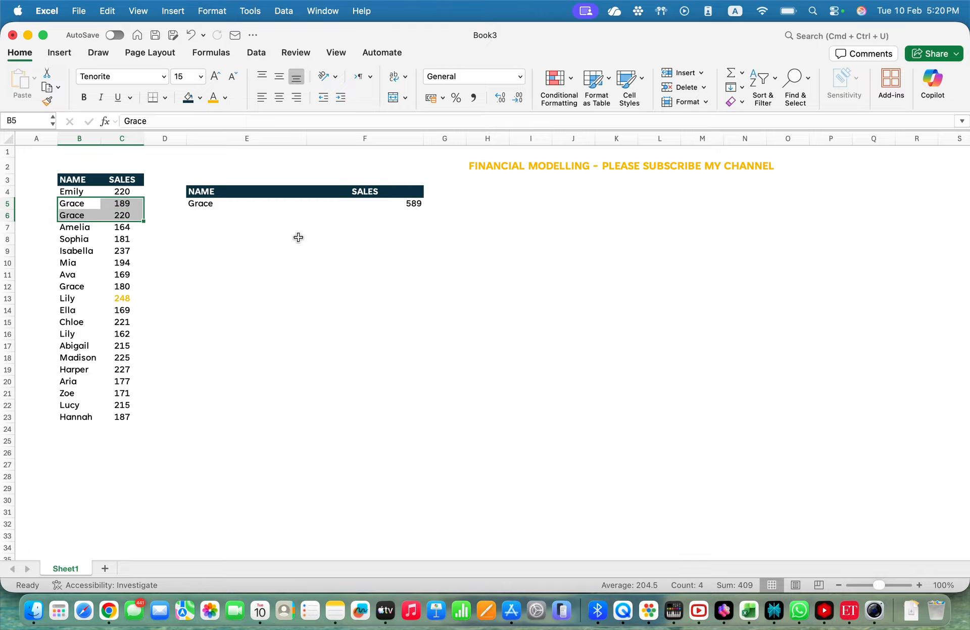
- Re-enter the sales total in F5 with the formula =SUMIF(B4:B23,E5,C4:C23)
left_click(299, 214)
left_click(392, 237)
key("Up")
key("Up")
key("Up")
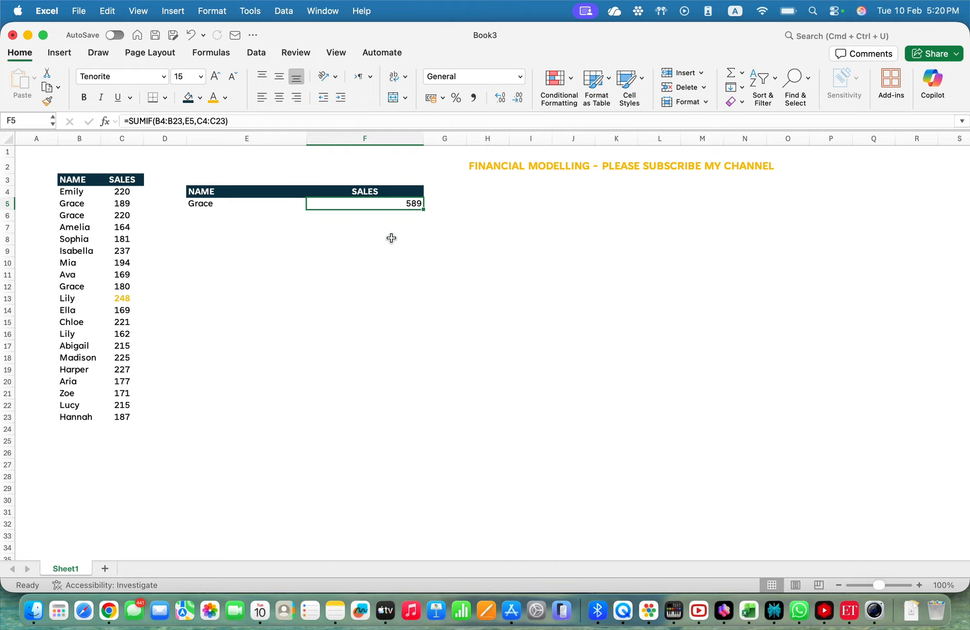
type("=SUMF")
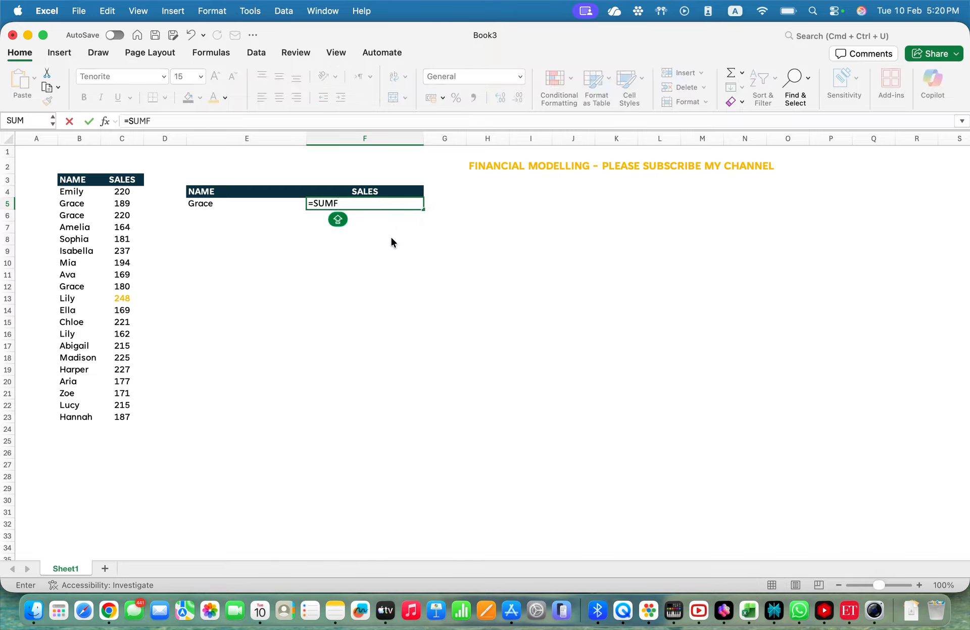
key("BackSpace")
type("IF")
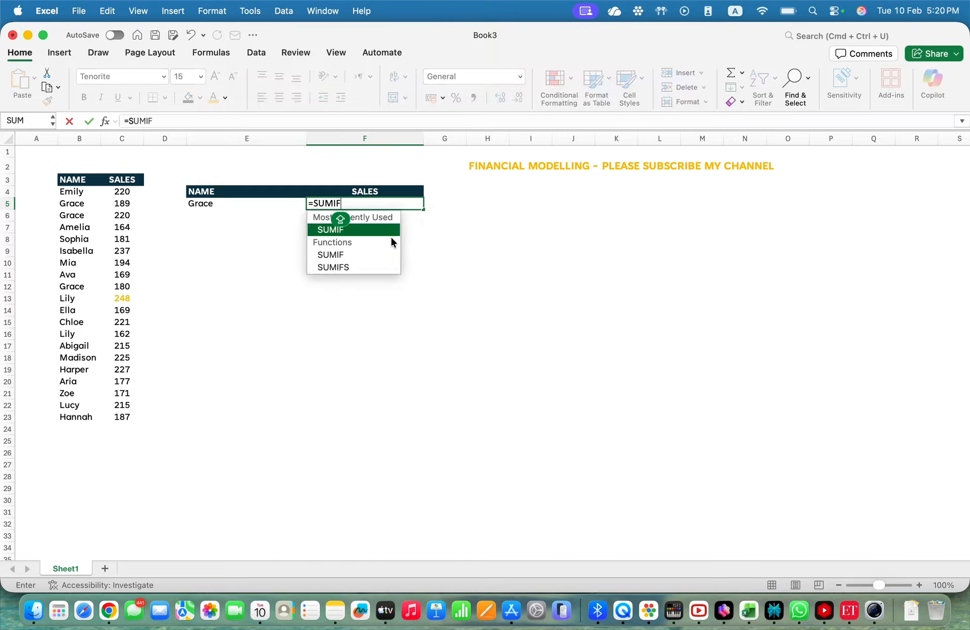
type("(")
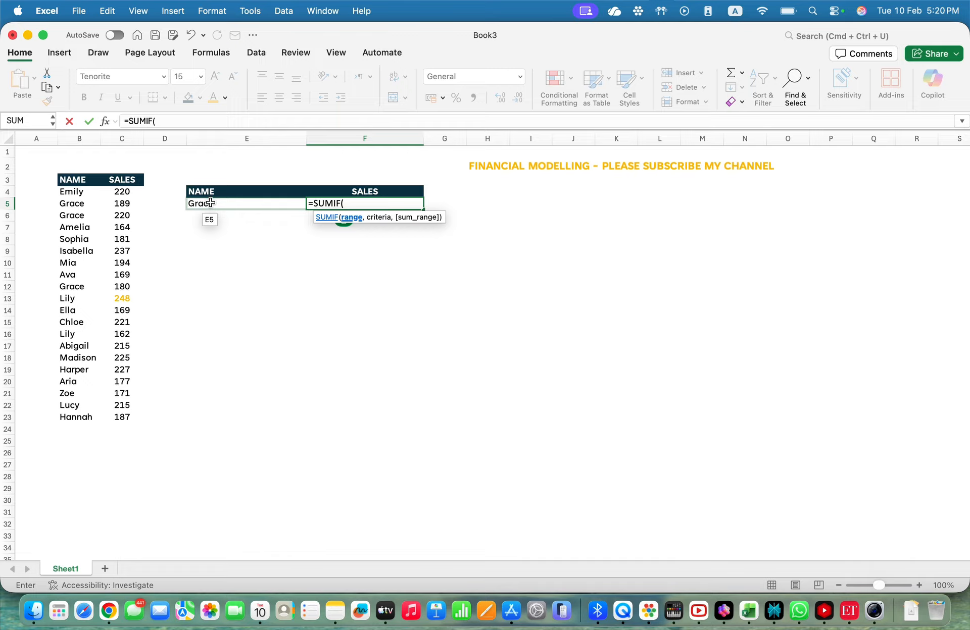
left_click_drag(71, 192, 78, 420)
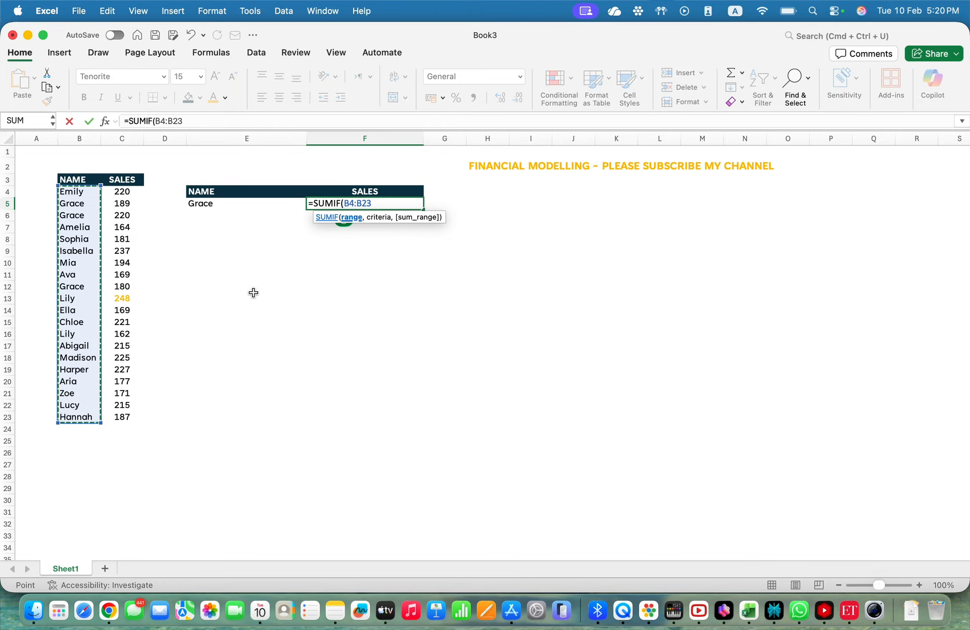
type(",")
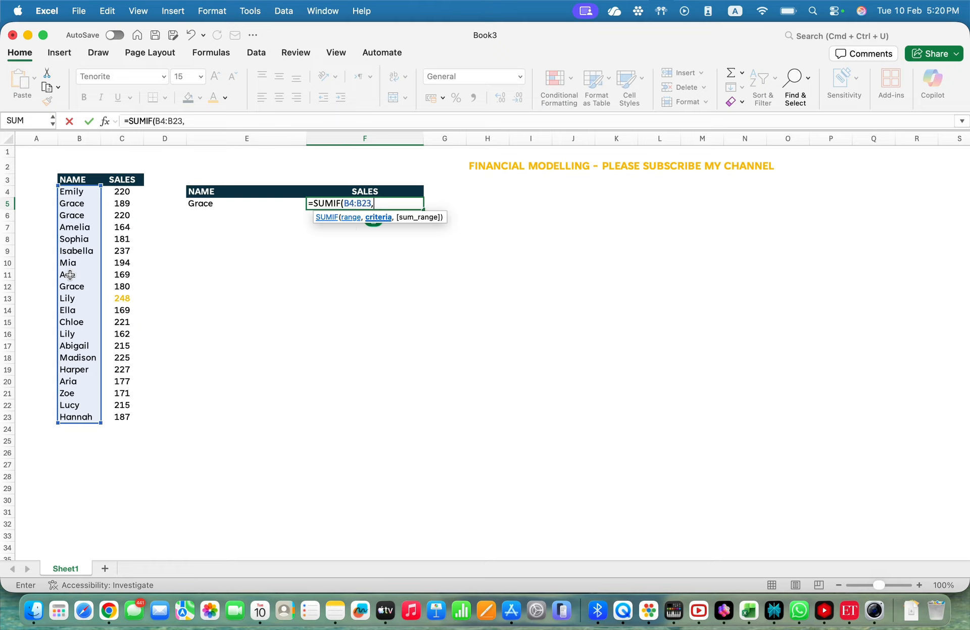
left_click(222, 204)
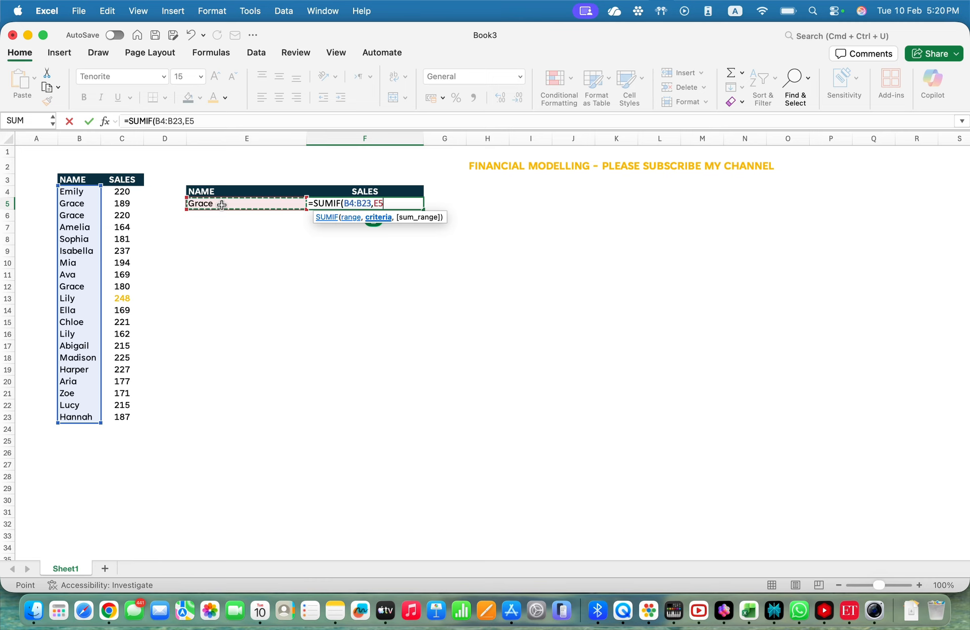
type(",")
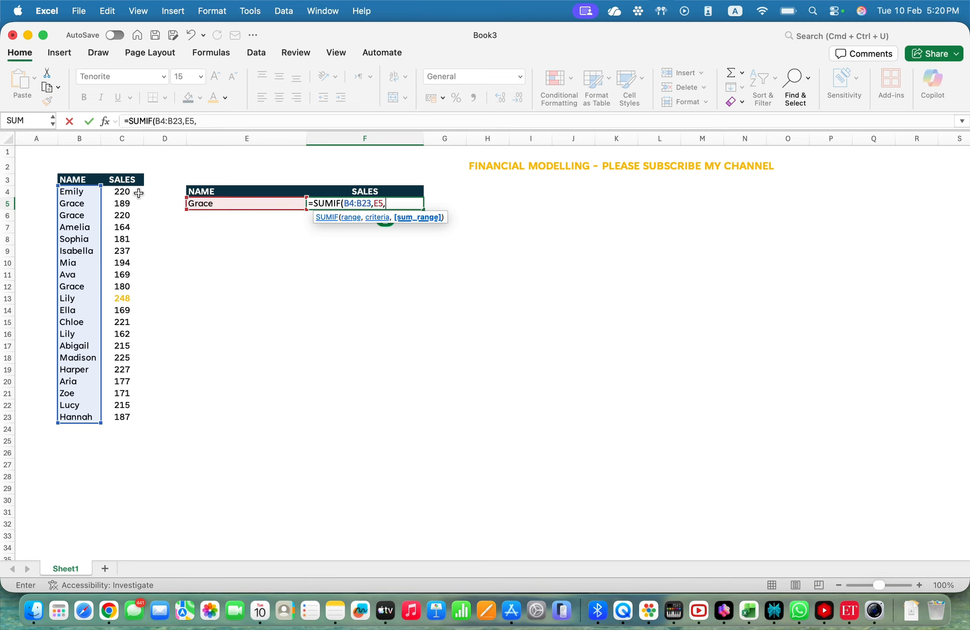
left_click_drag(129, 192, 127, 414)
type(")")
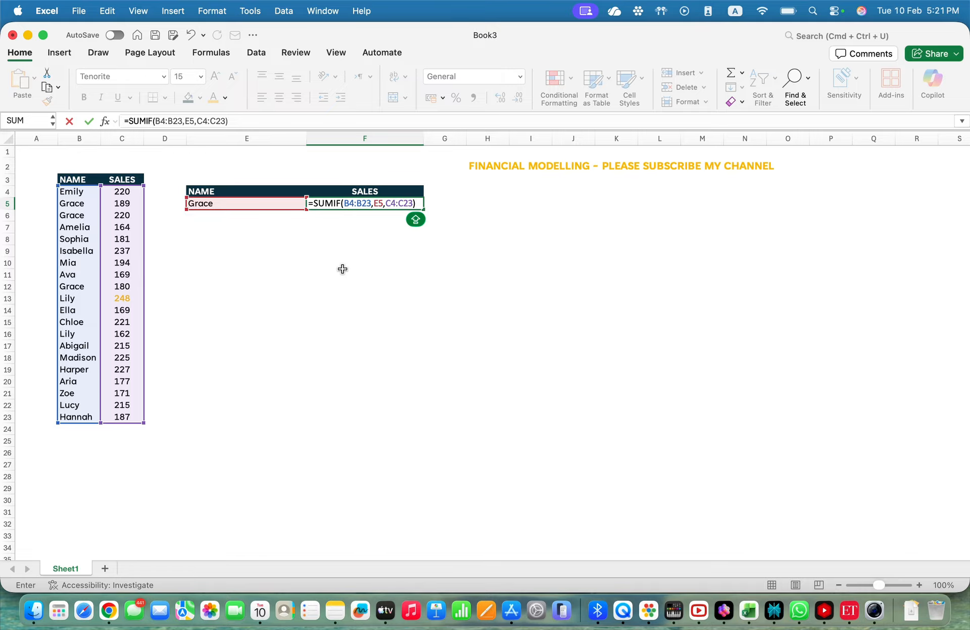
key("Return")
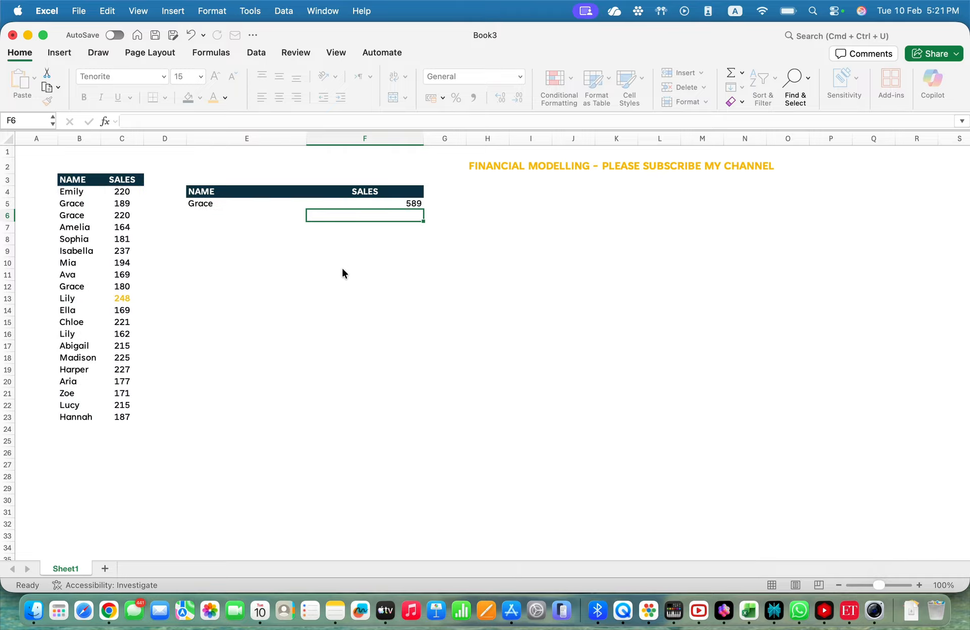
key("Up")
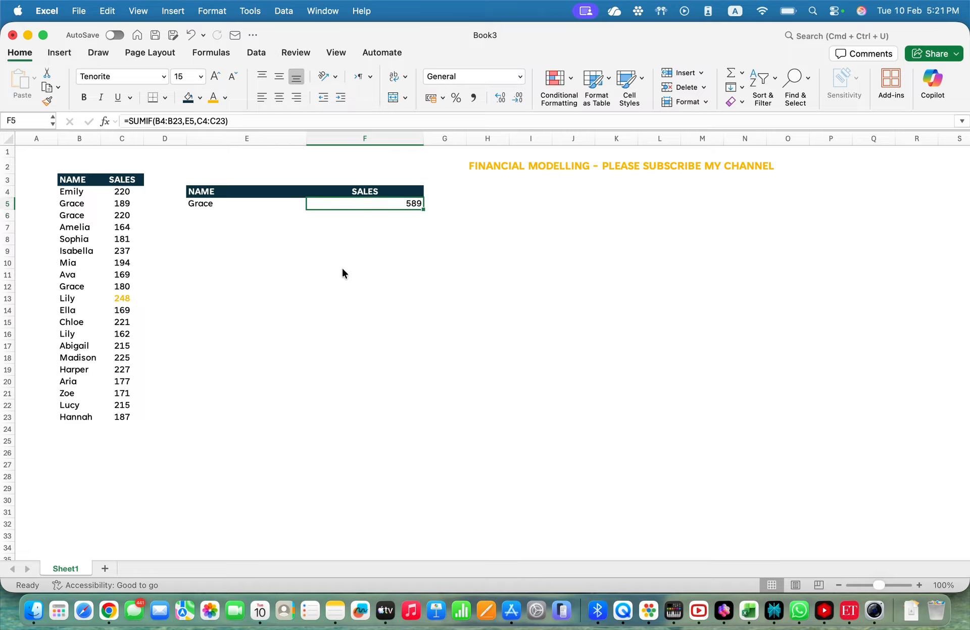
key("Down")
key("Up")
- Enter the manual check formula =C5+C6+C12 in cell D11 to add the sales of the duplicated name
key("Left")
key("Left")
key("Left")
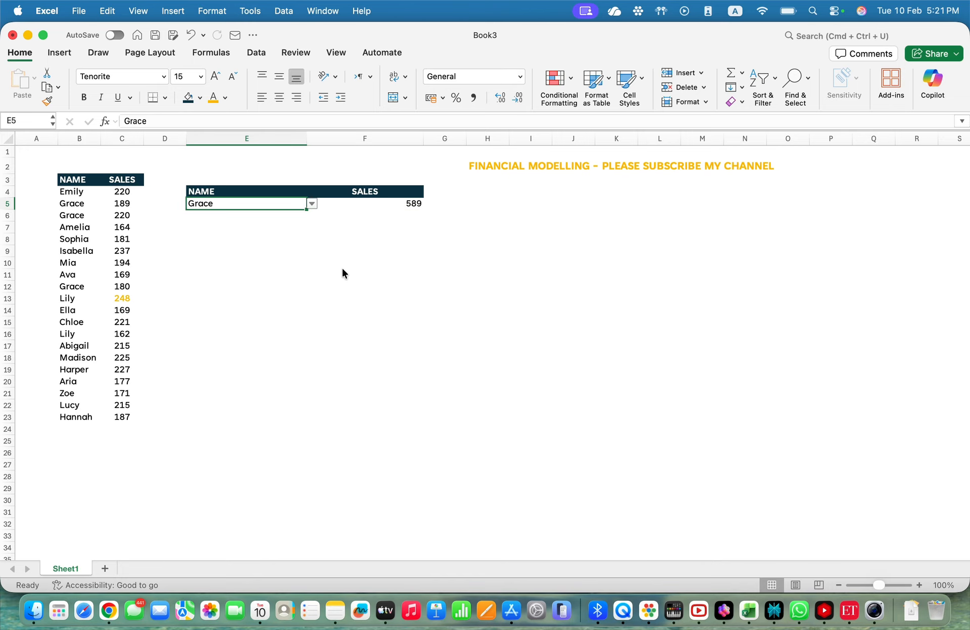
key("Down")
key("Down")
key("Down")
key("Down")
key("Down")
key("Right")
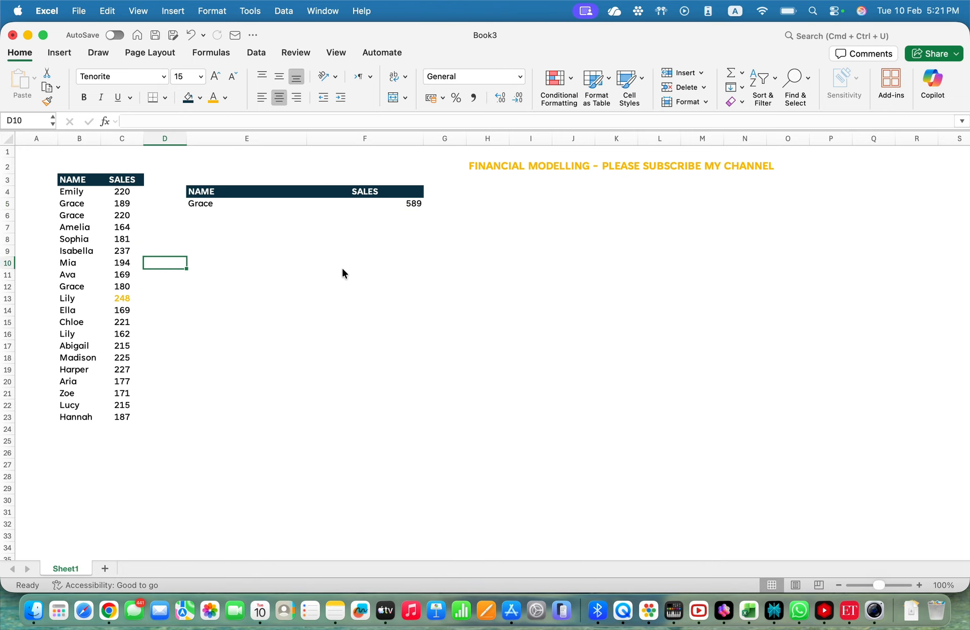
key("Down")
type("=")
key("Left")
key("Up")
key("Up")
key("Up")
key("Up")
key("Up")
key("Up")
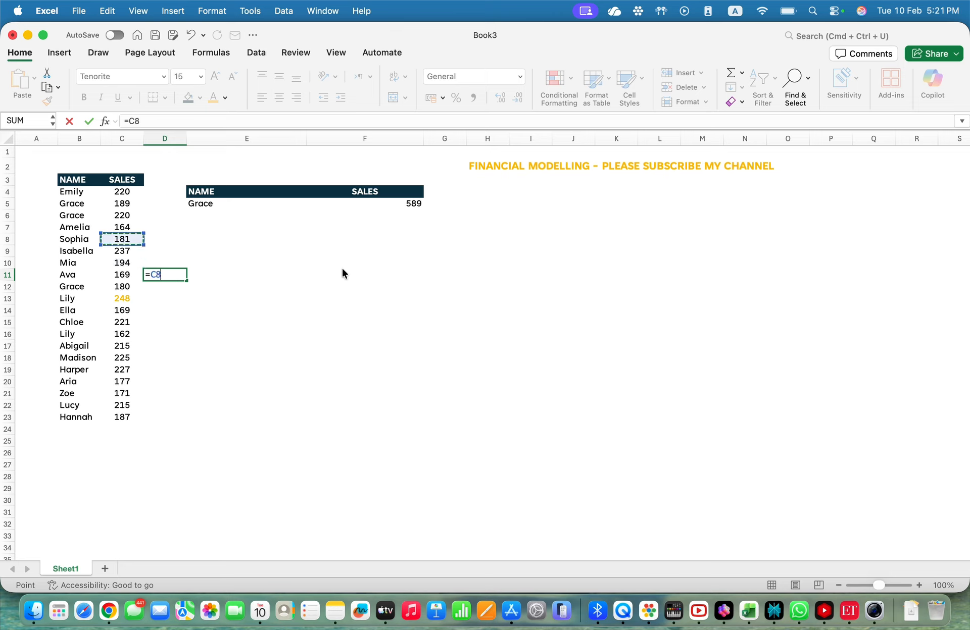
type("+")
key("Left")
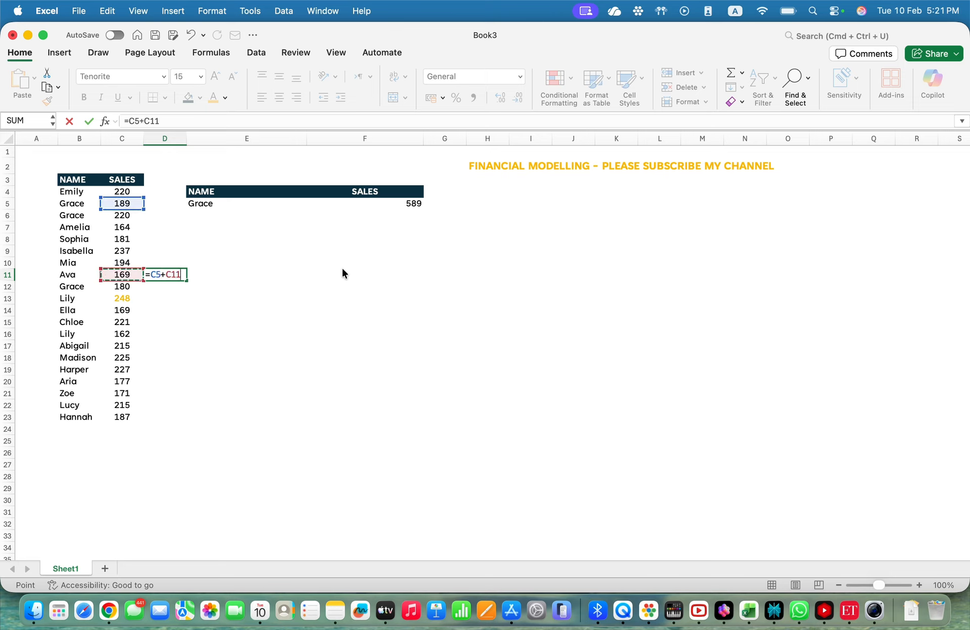
key("Up")
key("Up")
key("Up")
key("Up")
key("Up")
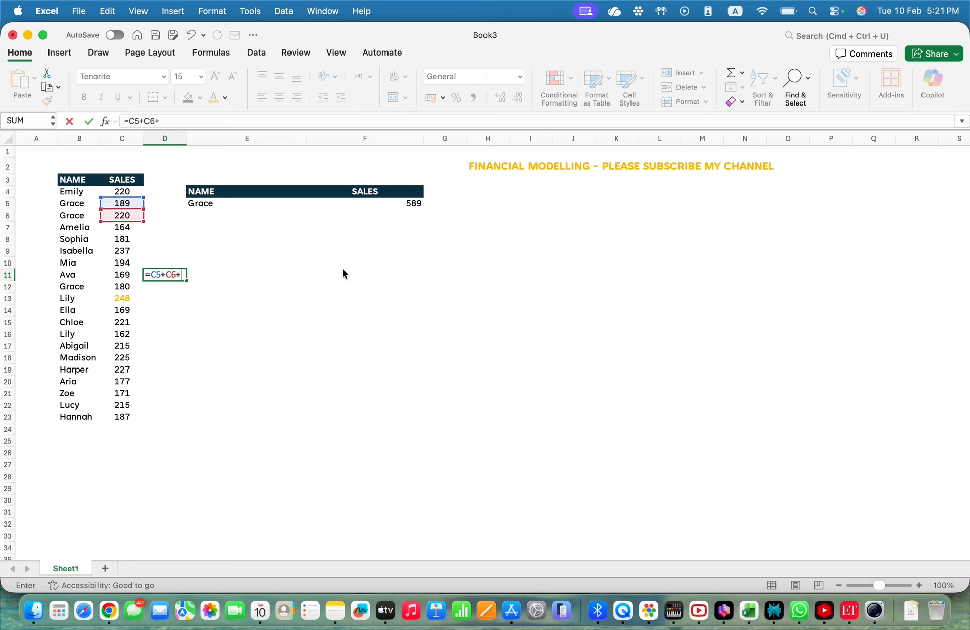
type("+")
key("Left")
key("Down")
key("Down")
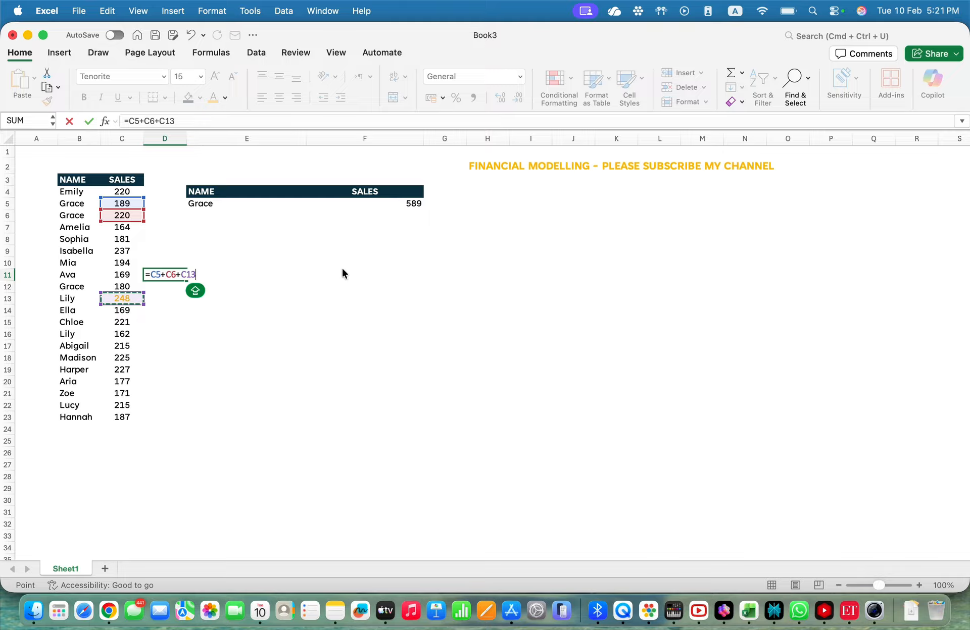
key("Up")
key("Up")
key("Up")
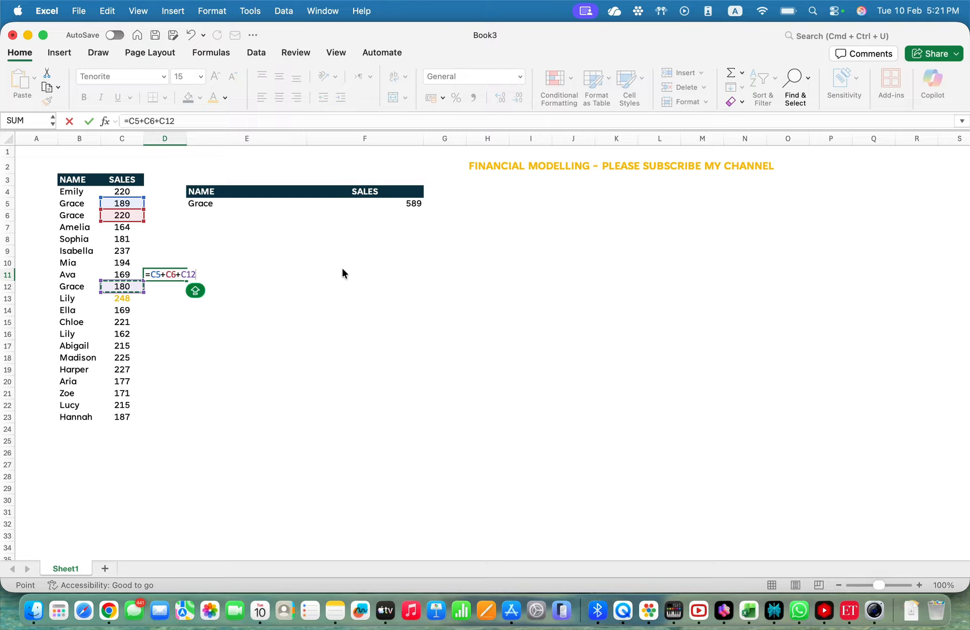
key("Return")
key("Up")
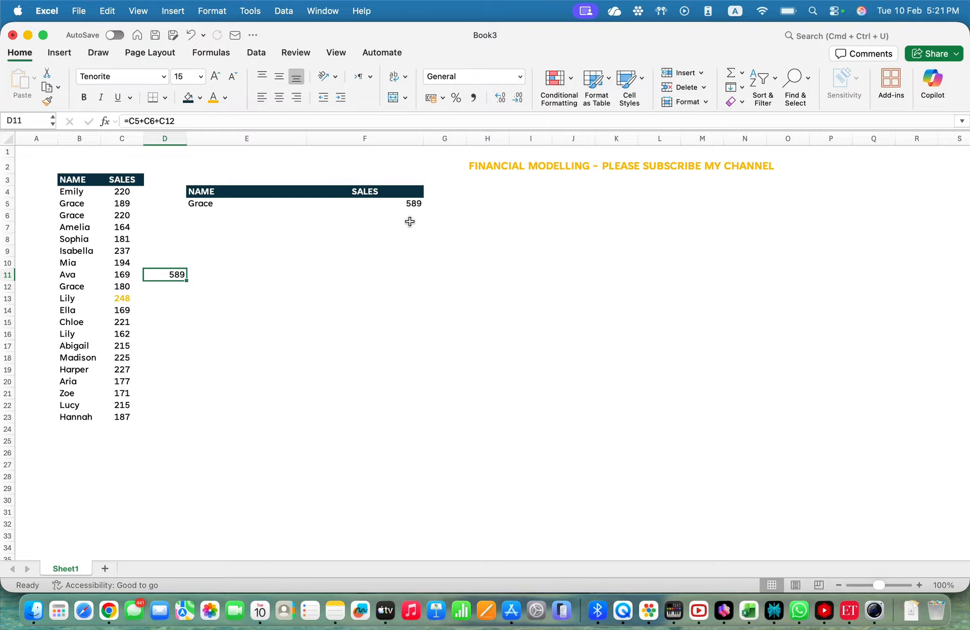
- Fill the SUMIF total in F5 and the manual check total in D11 with yellow
right_click(408, 205)
left_click(366, 231)
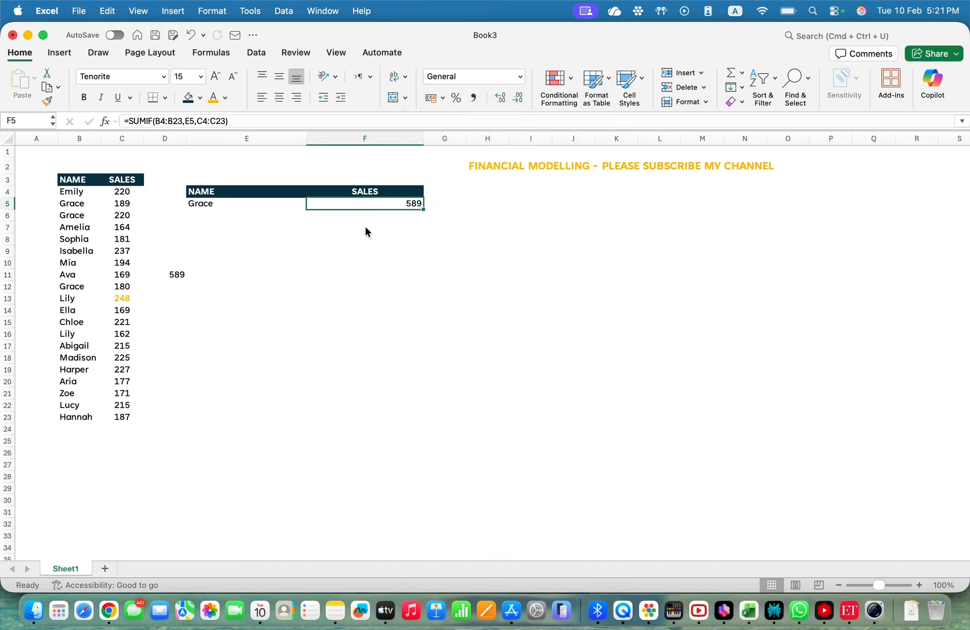
left_click(200, 97)
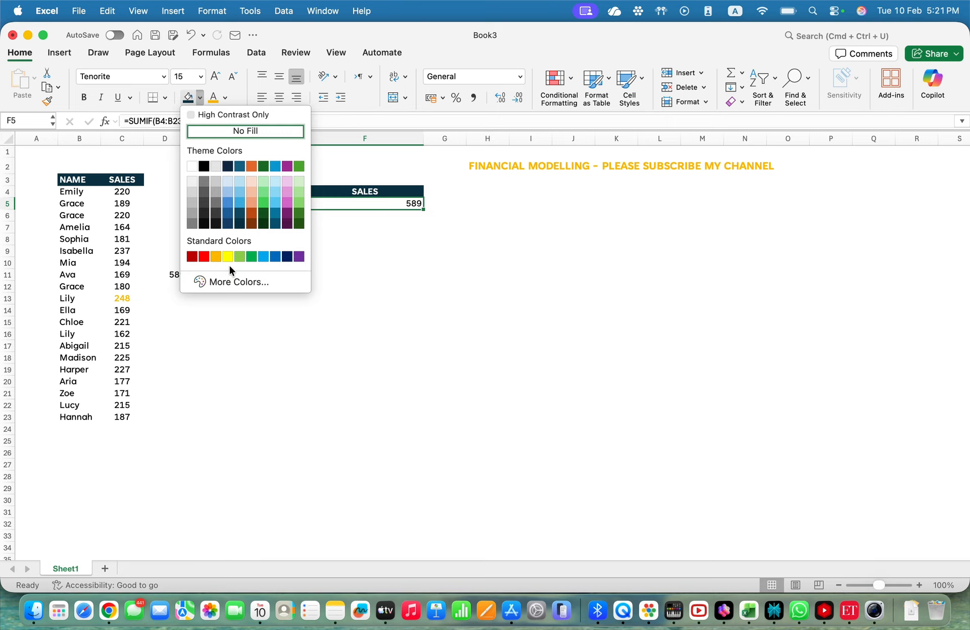
left_click(227, 258)
left_click(172, 274)
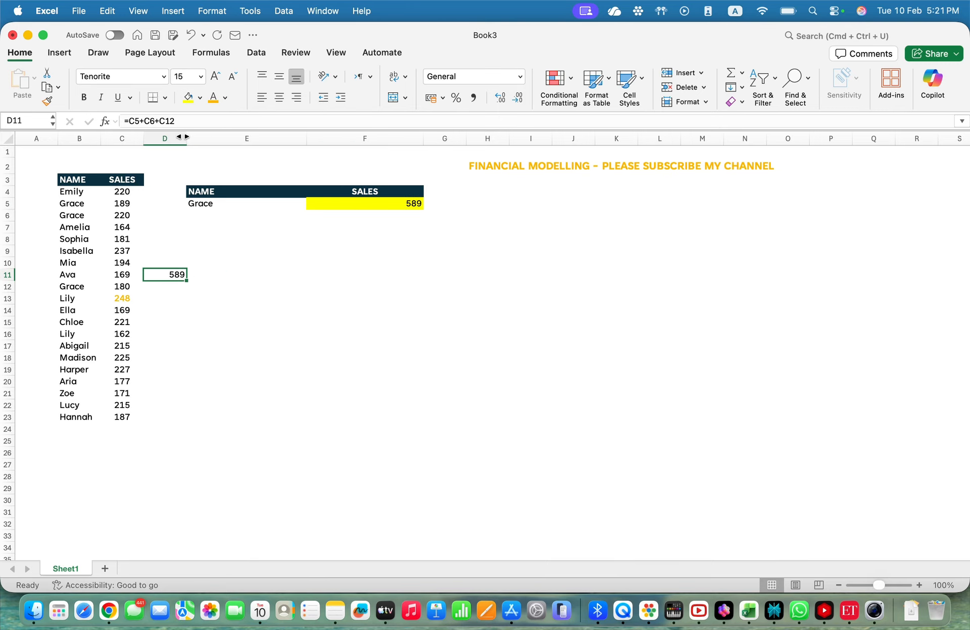
left_click(188, 98)
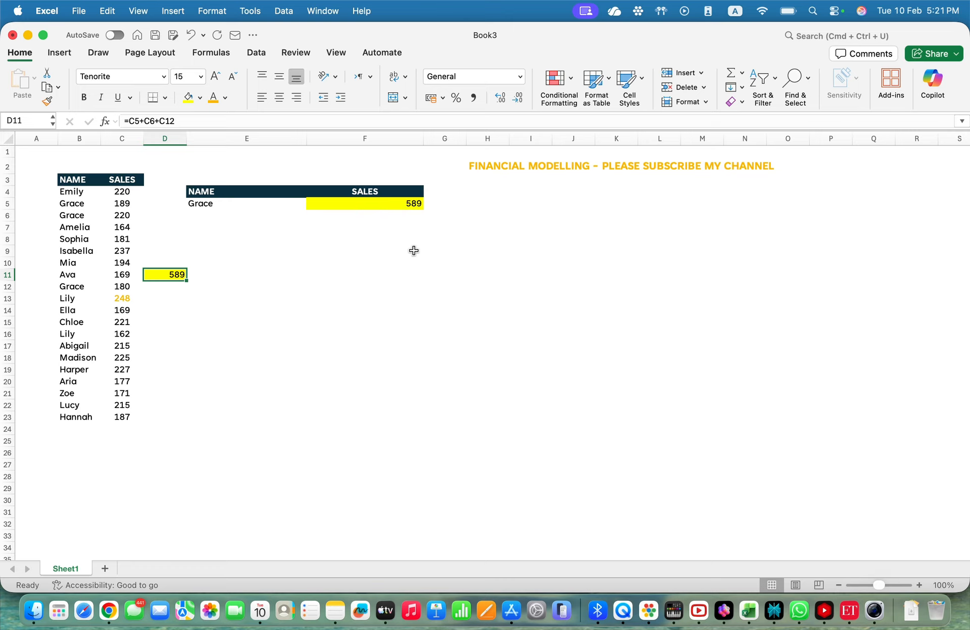
key("Right")
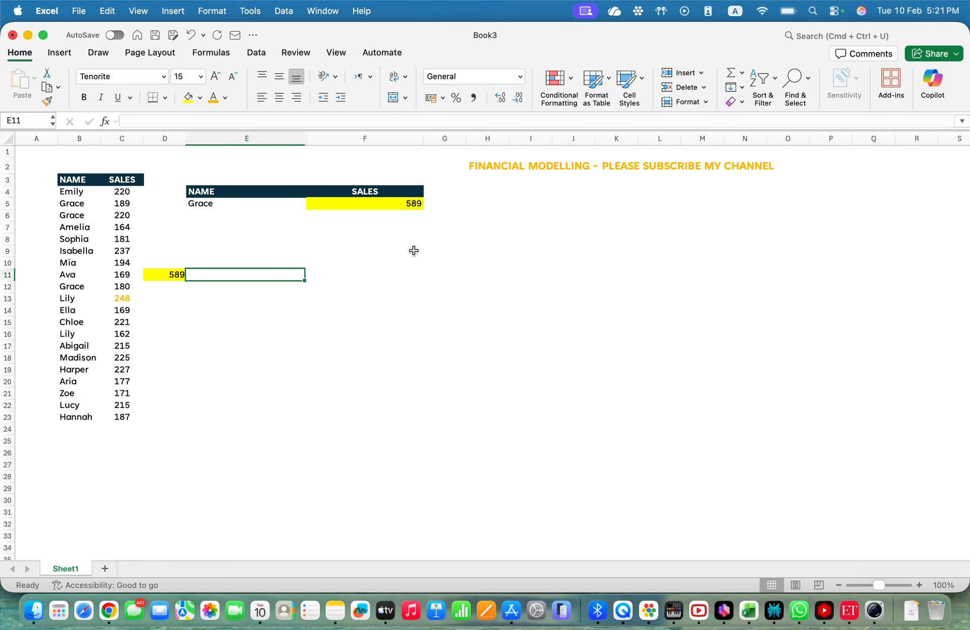
key("Right")
key("Right")
key("Left")
key("Left")
key("Left")
key("Right")
key("Right")
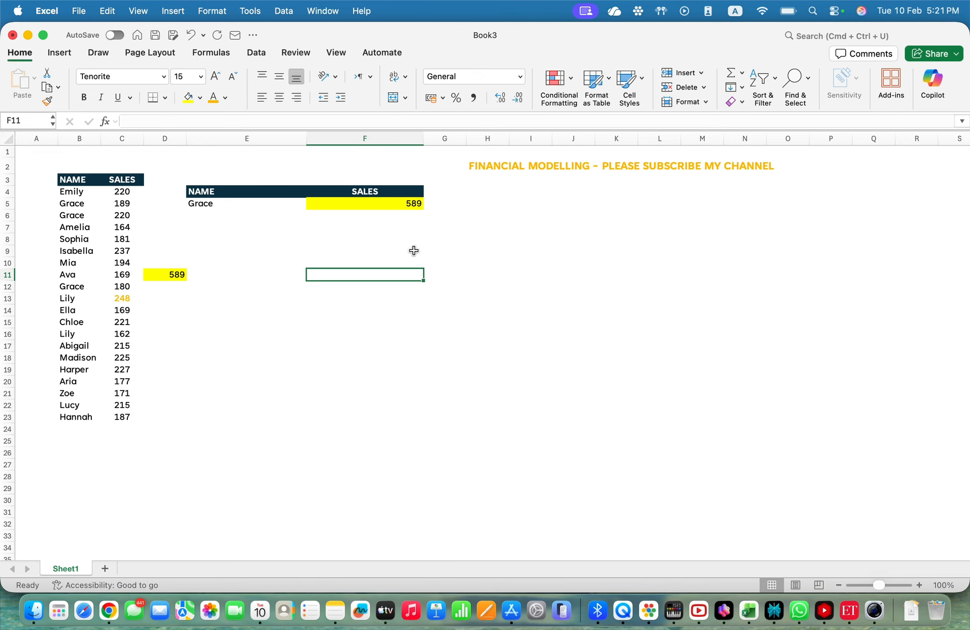
key("Right")
key("Left")
key("Up")
key("Up")
key("Up")
key("Up")
key("Up")
key("Up")
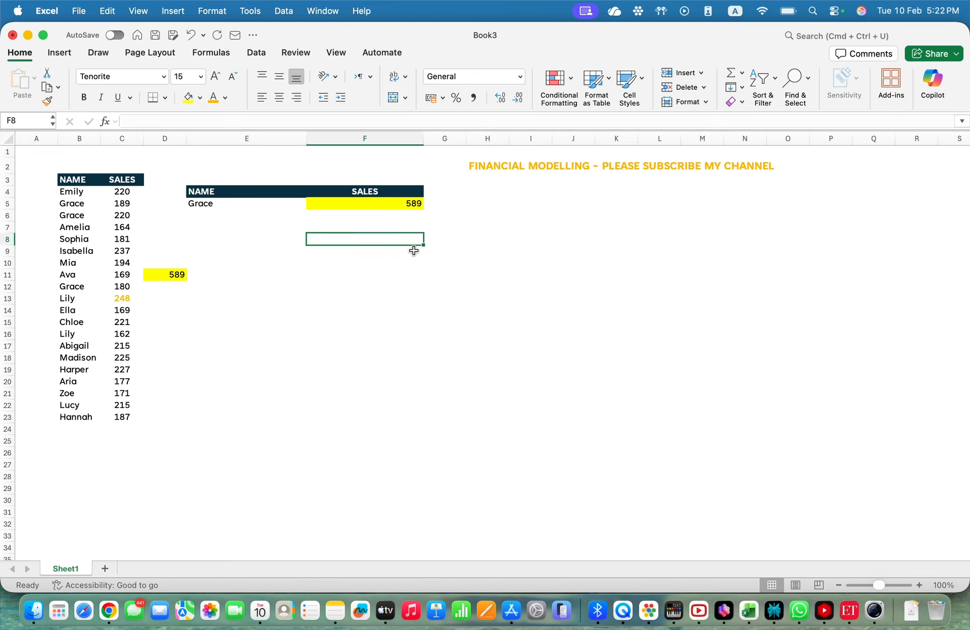
key("Down")
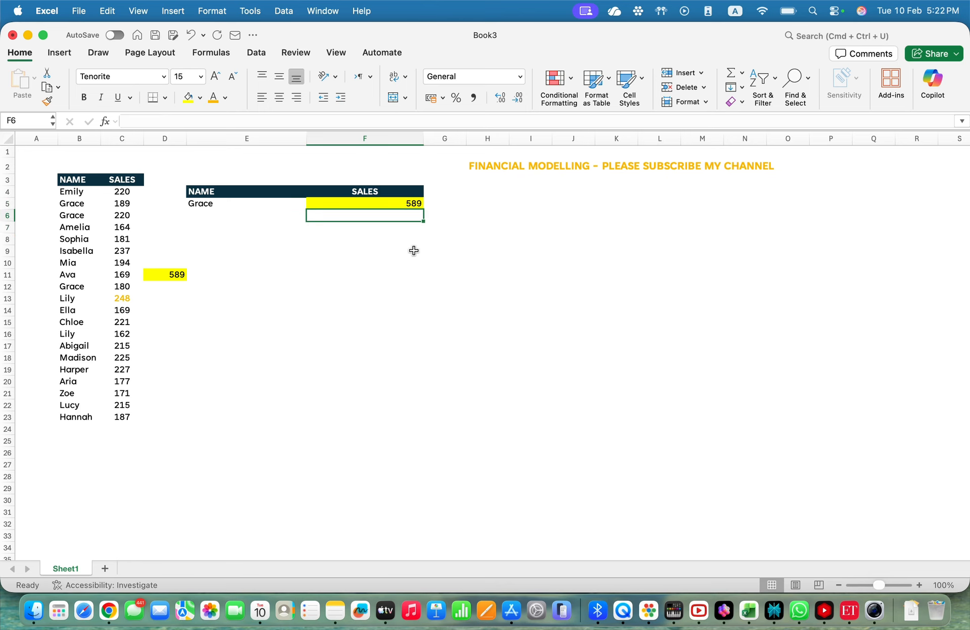
key("super+Tab")
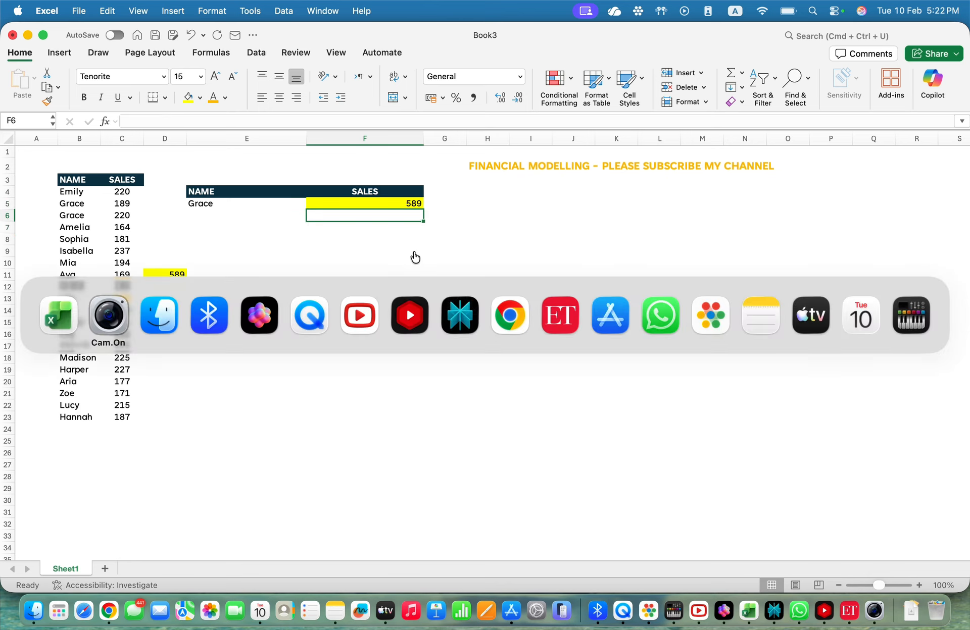